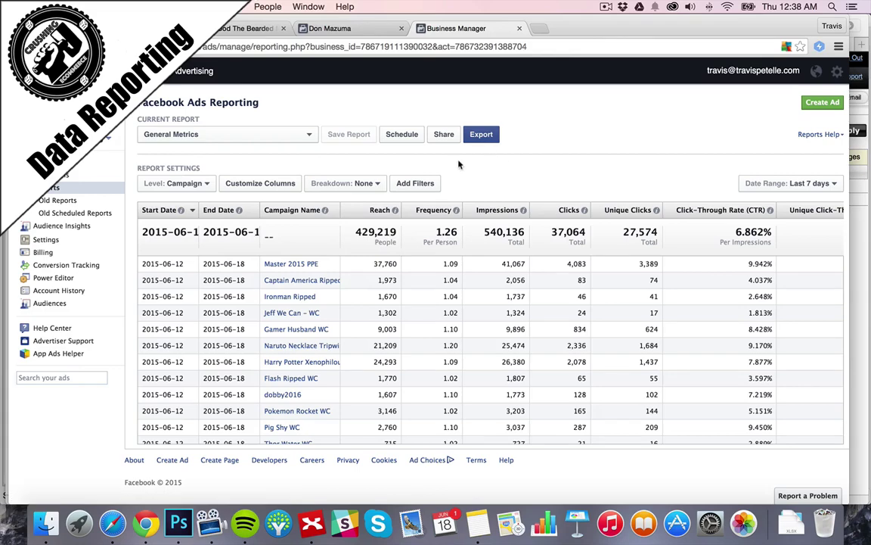
# - Sort the campaign report by Click-Through Rate (CTR) from highest to lowest and look across its metric columns
pyautogui.hscroll(2, 519, 258)
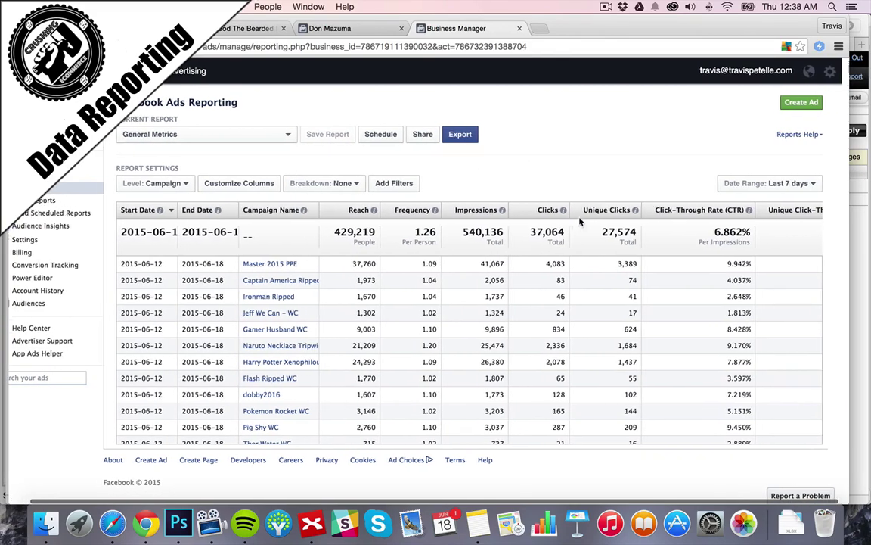
pyautogui.click(669, 213)
pyautogui.hscroll(10, 656, 261)
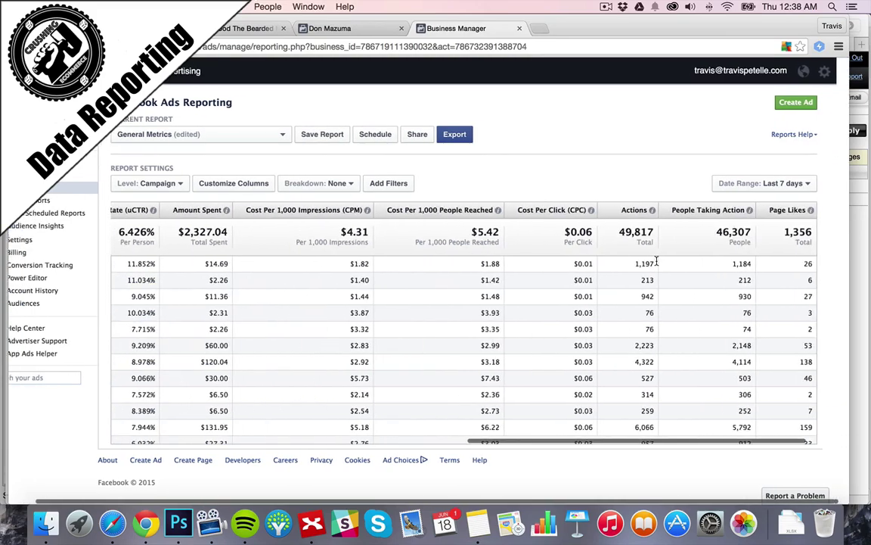
pyautogui.hscroll(-10, 437, 287)
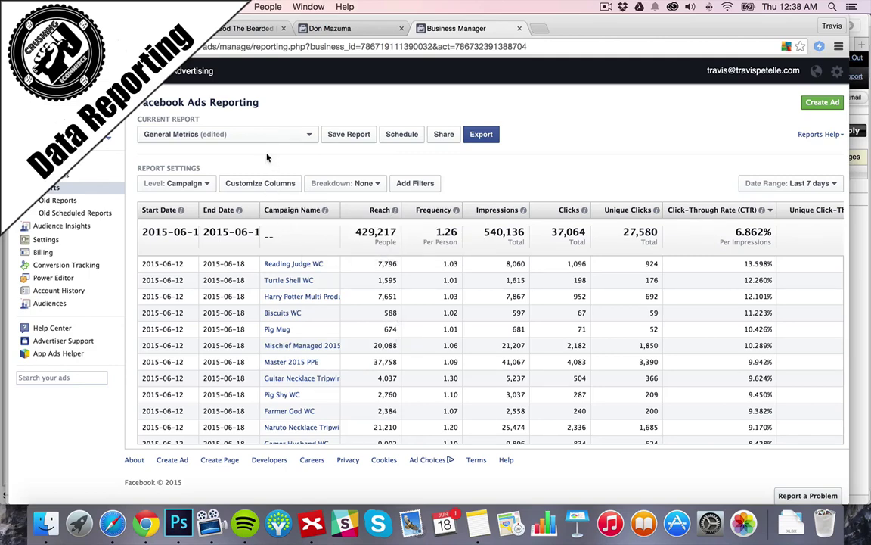
# - Remove Impressions, Actions, People Taking Action, Cost Per 1,000 People Reached and Cost Per 1,000 Impressions (CPM) from the report's column selection
pyautogui.click(237, 188)
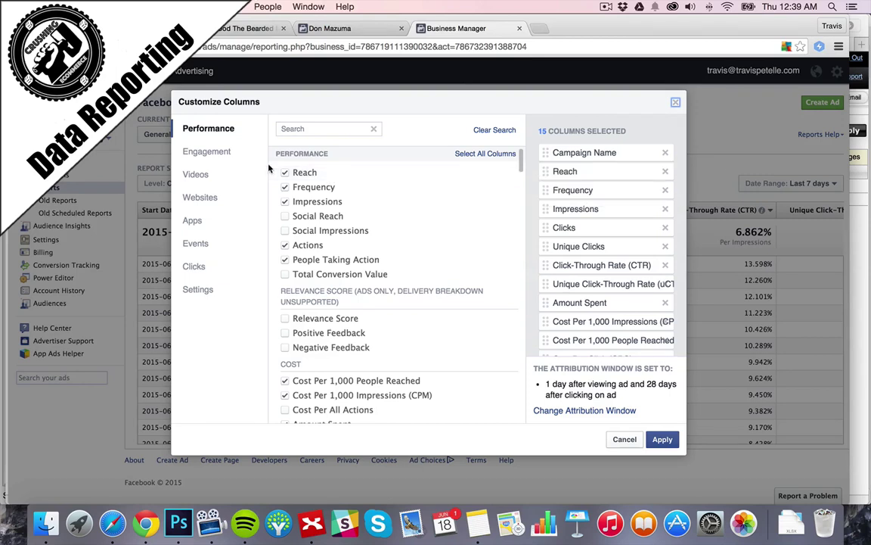
pyautogui.moveTo(318, 189)
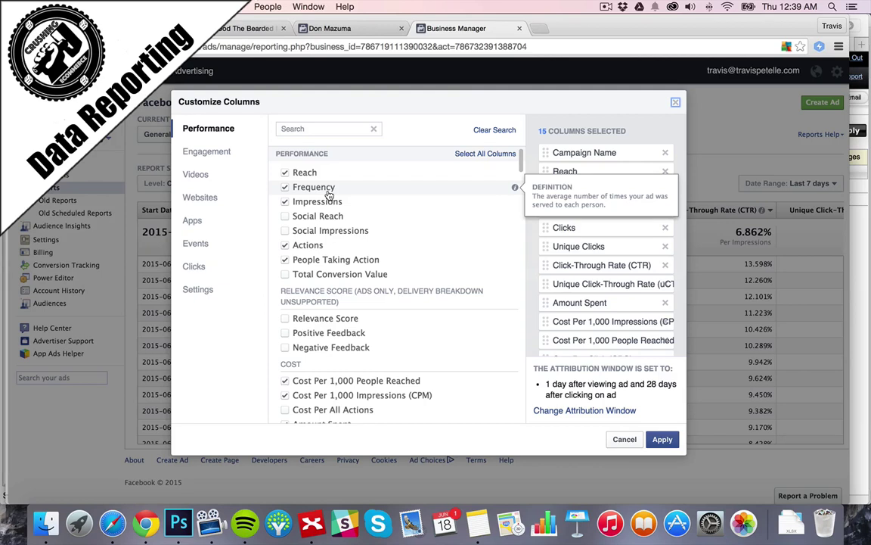
pyautogui.click(286, 202)
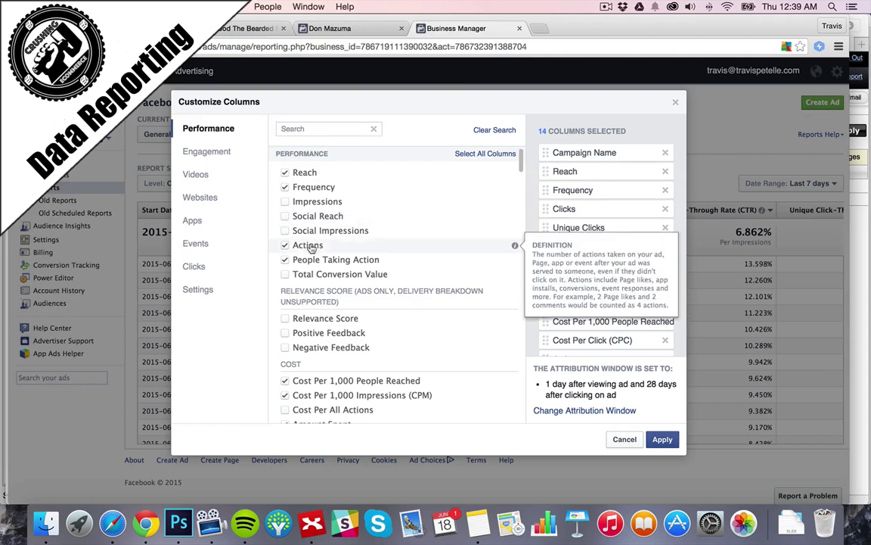
pyautogui.click(285, 258)
pyautogui.click(285, 246)
pyautogui.scroll(-5, 274, 242)
pyautogui.click(285, 237)
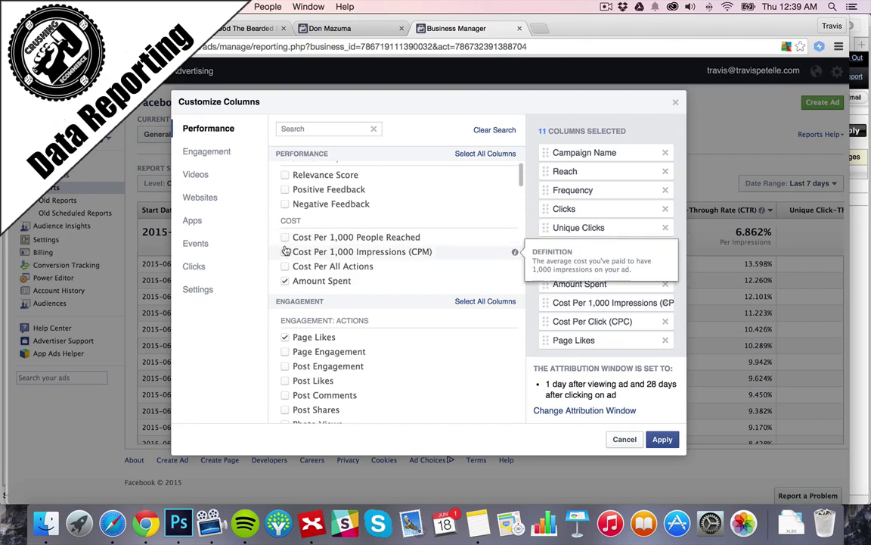
pyautogui.click(285, 251)
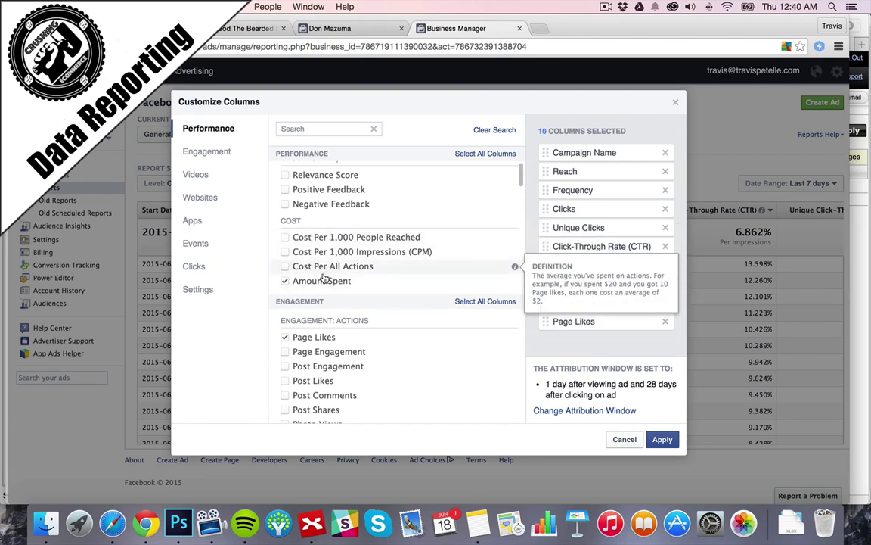
# - Add the engagement columns Post Comments, Post Shares and Website Clicks to the report's column selection
pyautogui.scroll(-3, 317, 279)
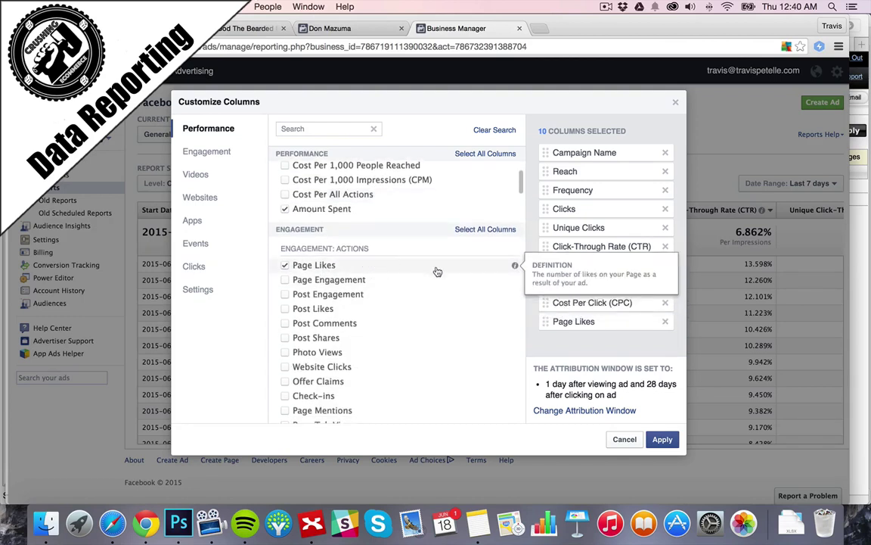
pyautogui.scroll(-1, 355, 327)
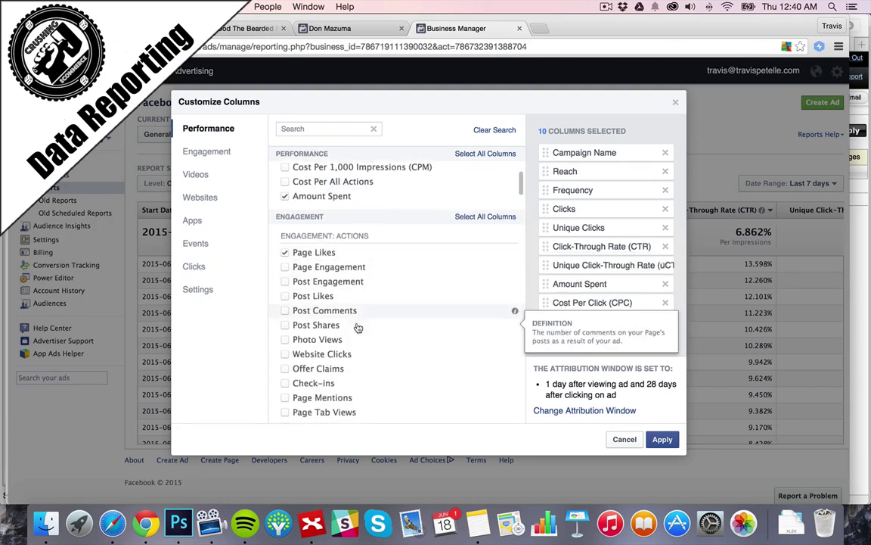
pyautogui.click(286, 301)
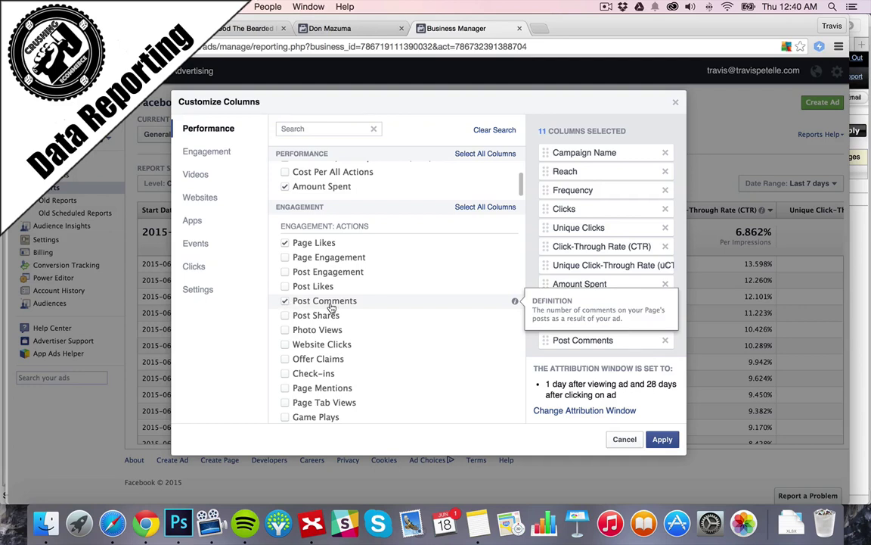
pyautogui.click(286, 316)
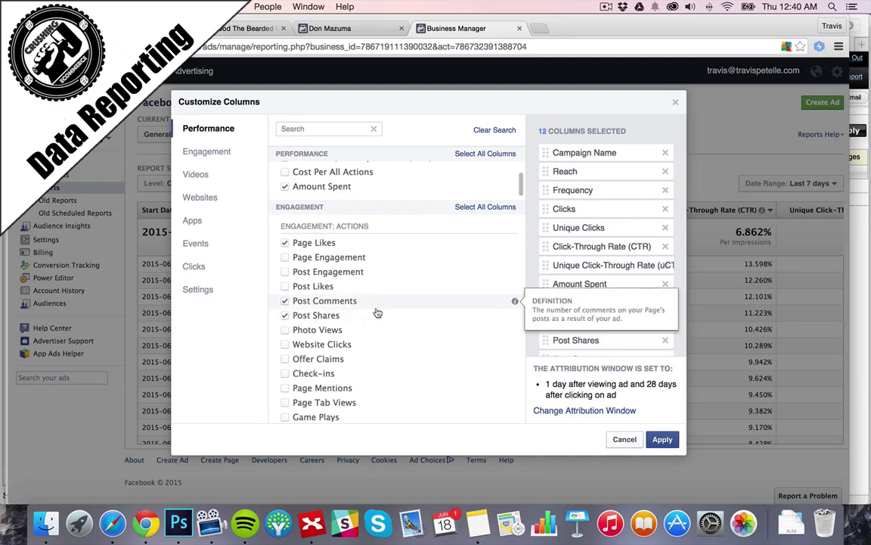
pyautogui.scroll(-1, 376, 313)
pyautogui.click(285, 311)
pyautogui.scroll(-1, 286, 311)
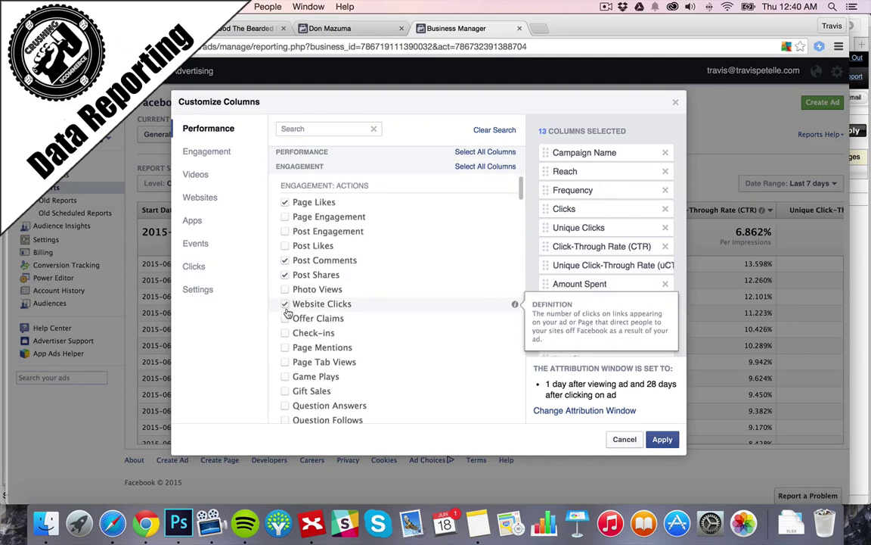
# - Add the engagement cost column Cost per Website Click to the report's column selection
pyautogui.scroll(-5, 371, 286)
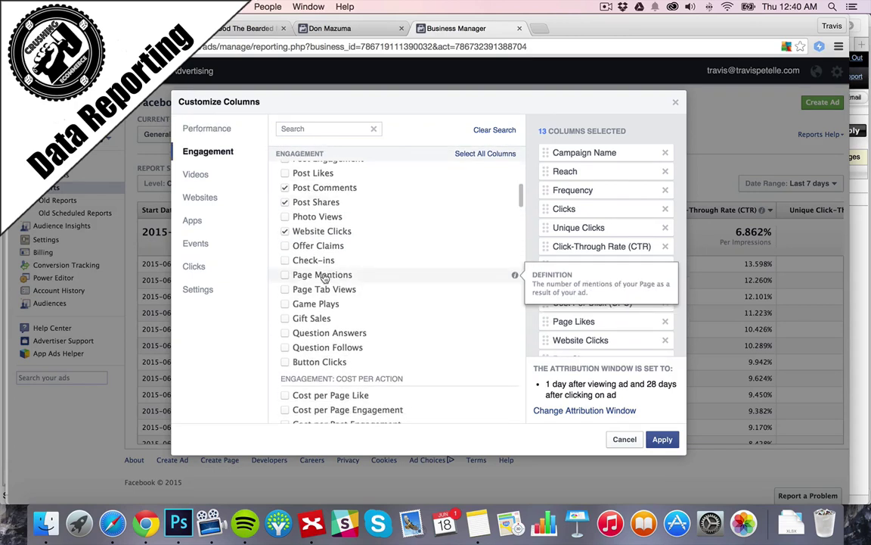
pyautogui.scroll(-3, 378, 283)
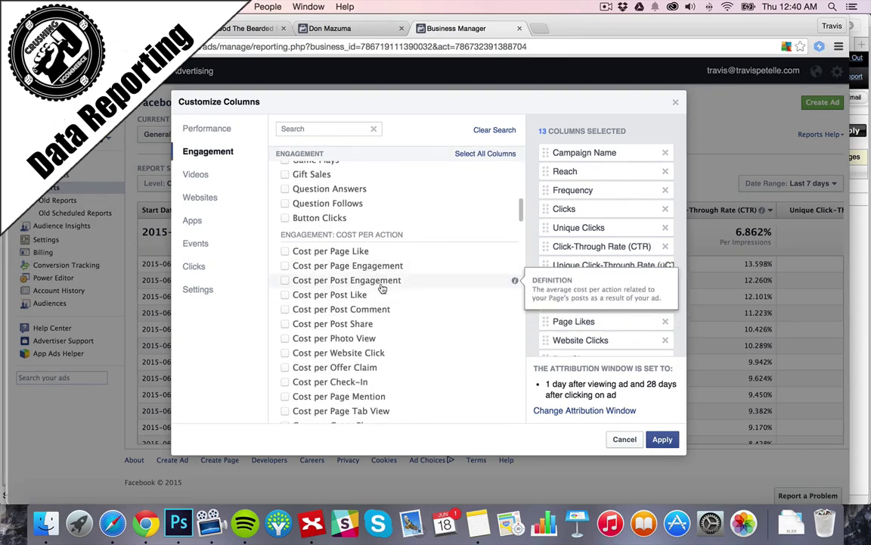
pyautogui.click(285, 352)
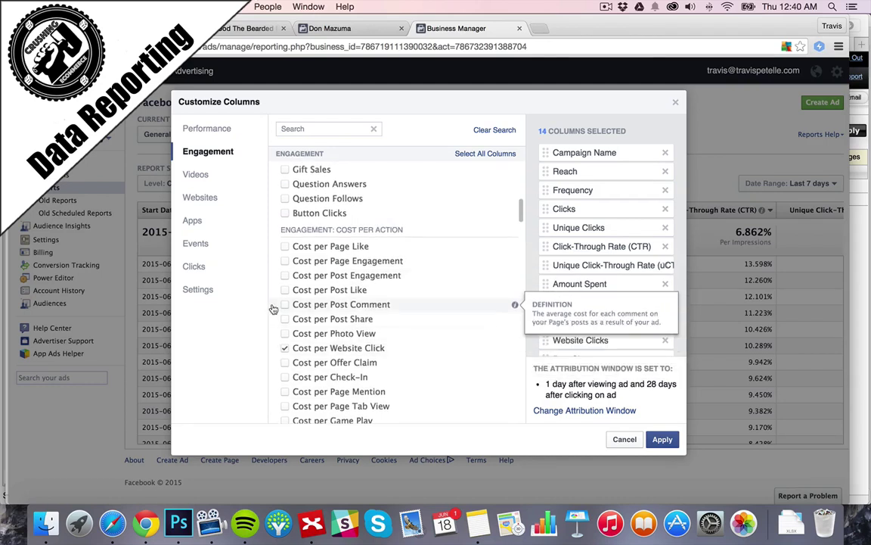
# - Add the website columns Checkouts (Conversion Pixel) and Cost per Checkout (Conversion Pixel) to the column selection
pyautogui.scroll(-5, 274, 309)
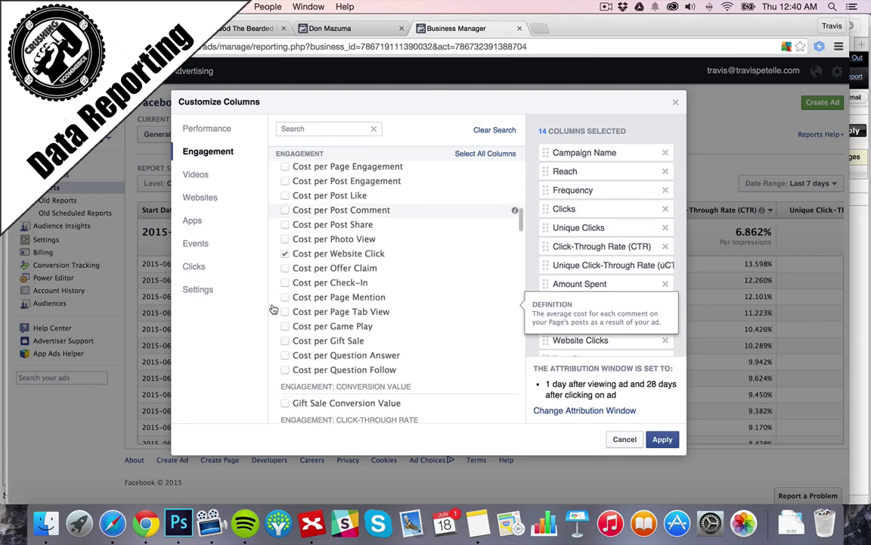
pyautogui.scroll(-5, 274, 308)
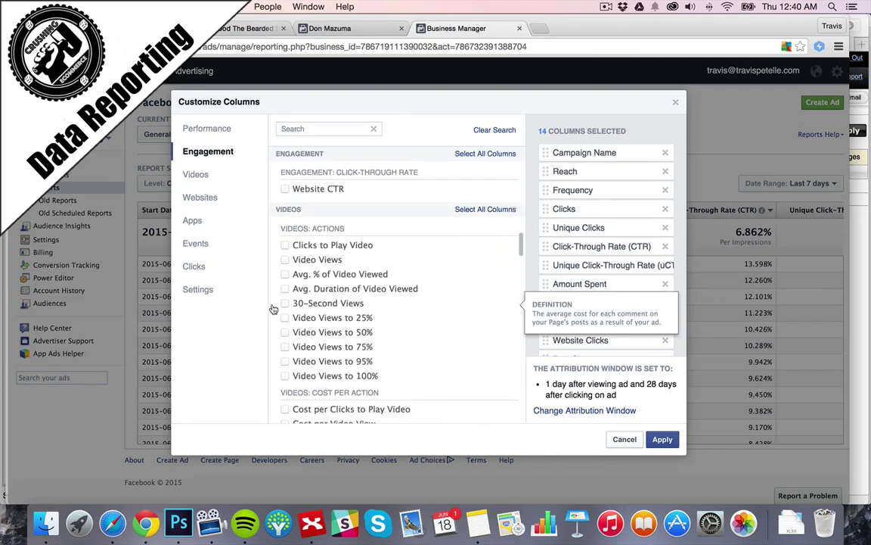
pyautogui.scroll(-6, 285, 302)
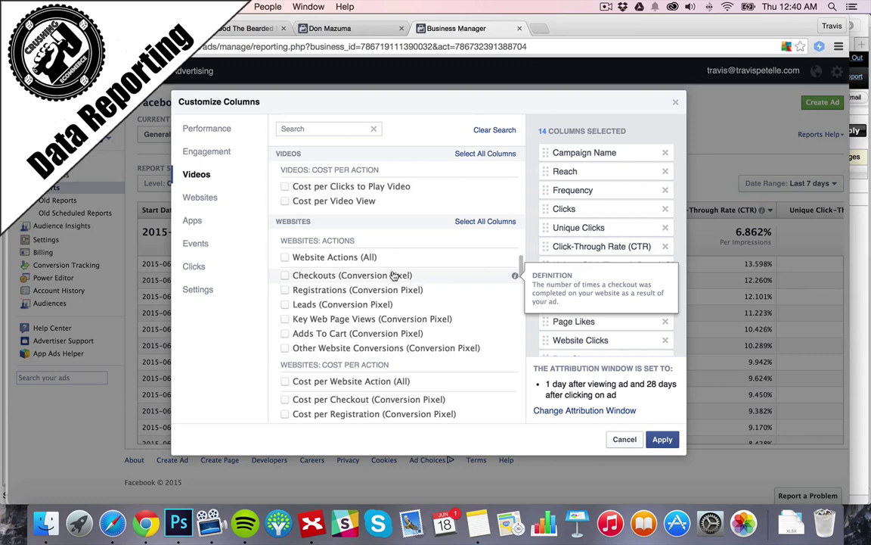
pyautogui.click(286, 276)
pyautogui.scroll(-3, 273, 281)
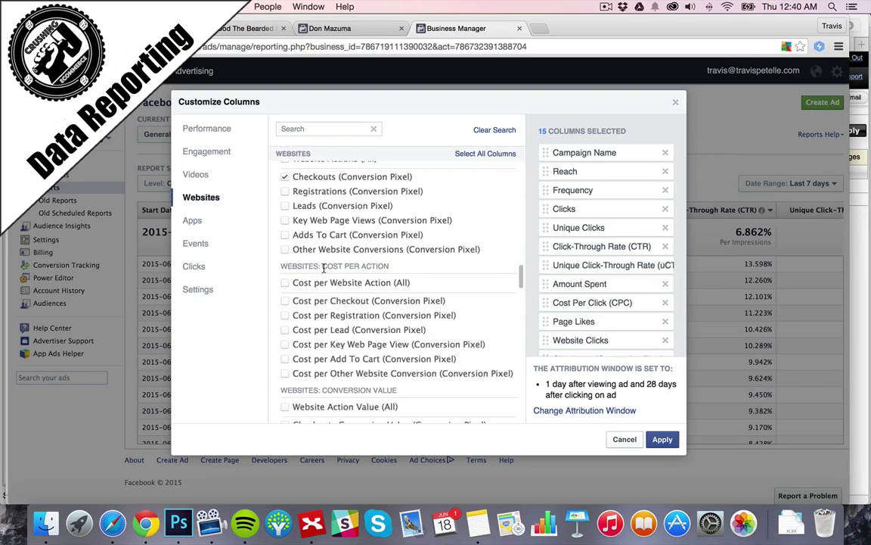
pyautogui.scroll(-1, 333, 265)
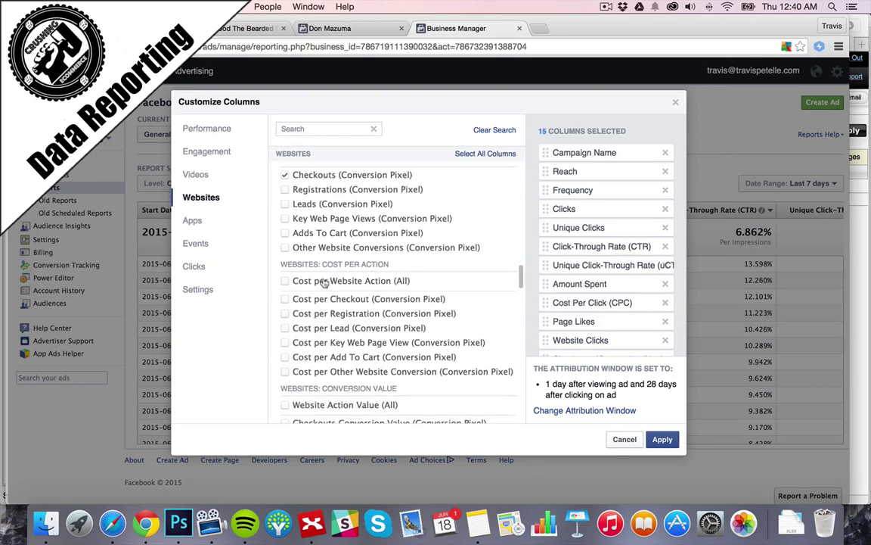
pyautogui.click(286, 301)
# - Remove Unique Clicks, Unique Click-Through Rate (uCTR) and Cost Per Click (CPC) from the column selection
pyautogui.scroll(-2, 283, 292)
pyautogui.scroll(-5, 283, 293)
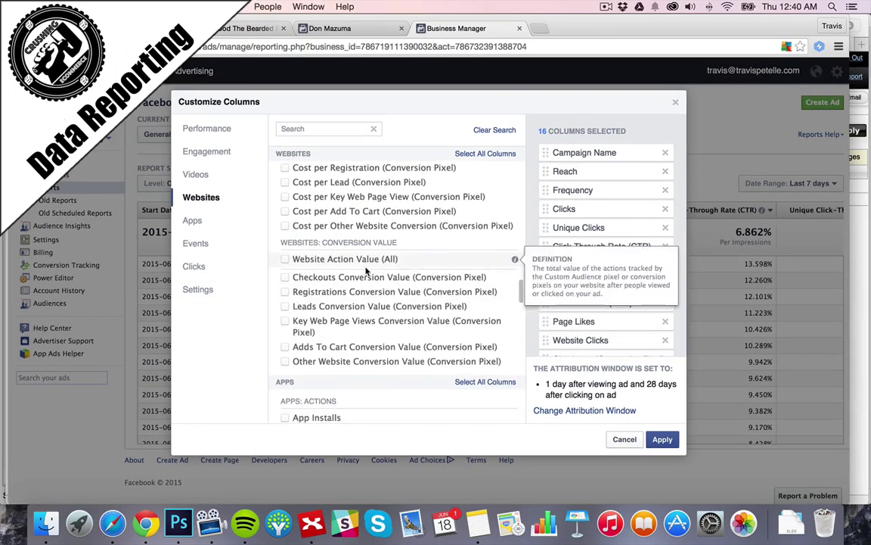
pyautogui.scroll(-3, 374, 294)
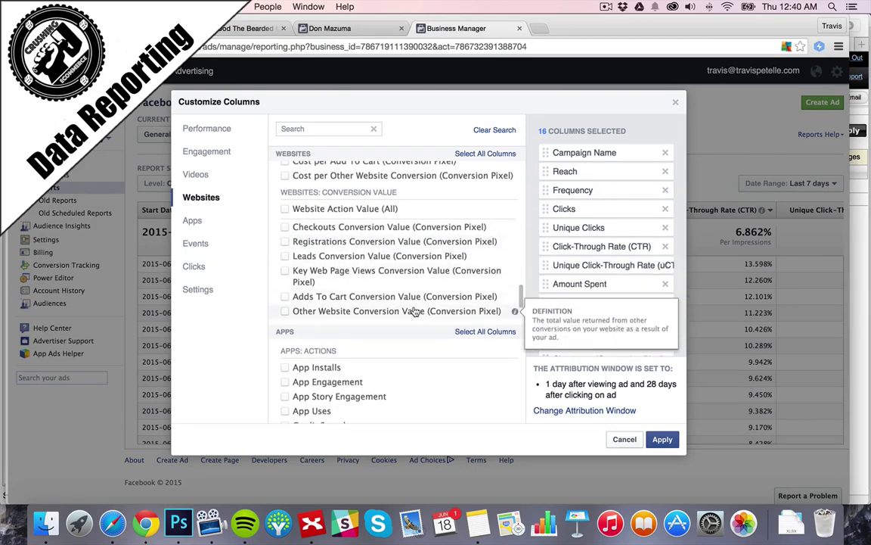
pyautogui.scroll(-5, 380, 321)
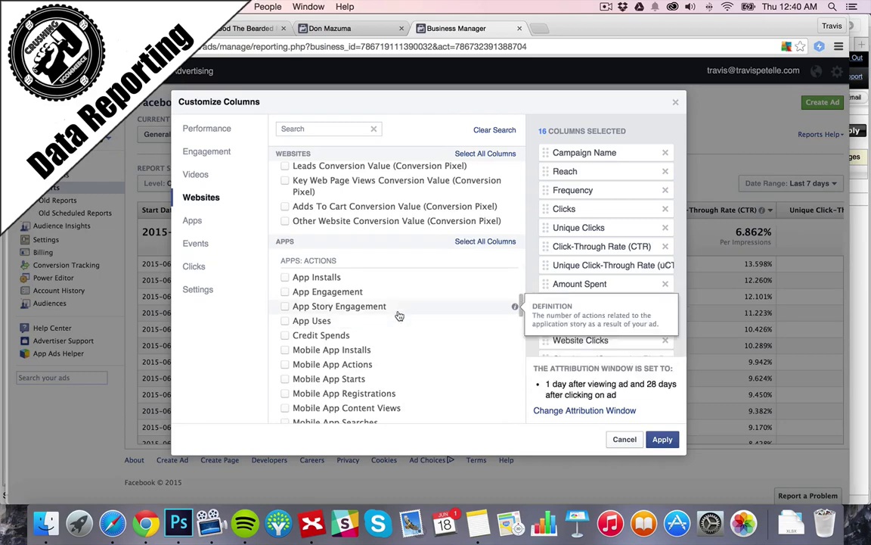
pyautogui.scroll(-7, 382, 322)
pyautogui.scroll(-20, 398, 314)
pyautogui.scroll(-15, 398, 314)
pyautogui.scroll(-2, 398, 314)
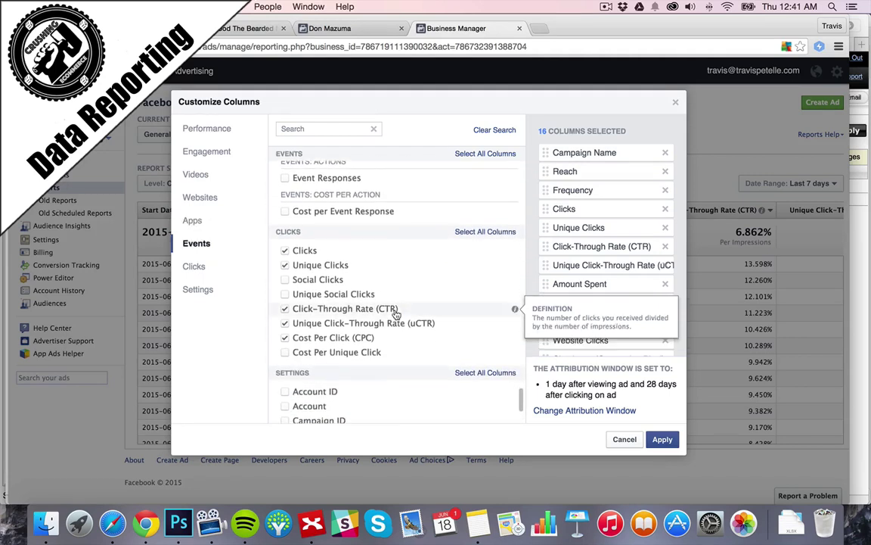
pyautogui.click(285, 266)
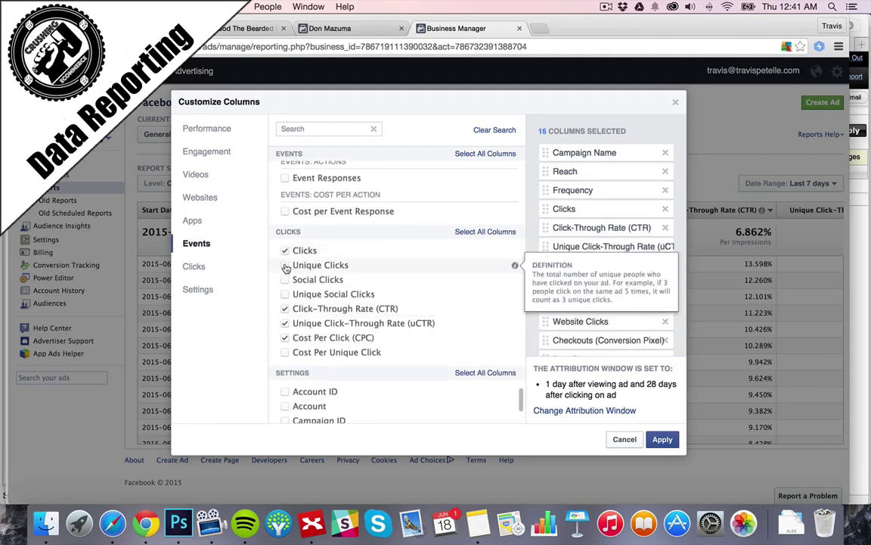
pyautogui.click(285, 324)
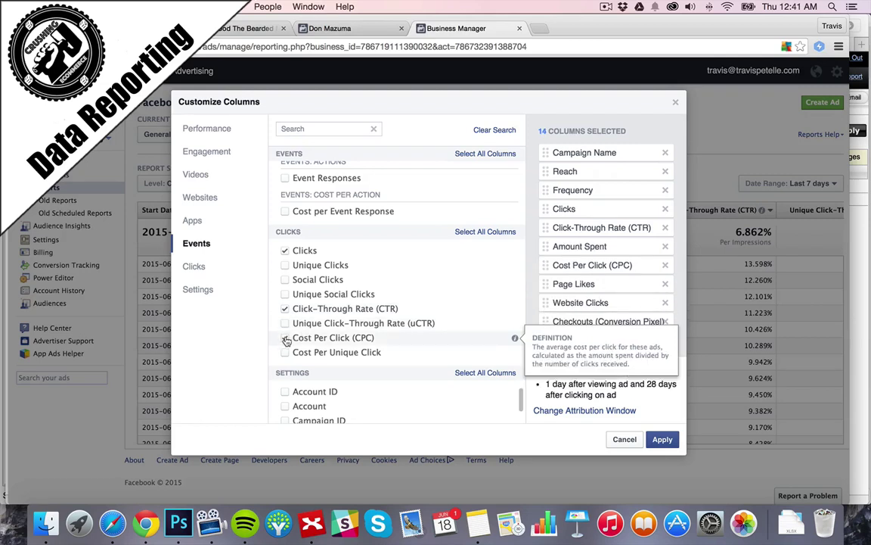
pyautogui.click(285, 338)
# - Add the Ad Set ID column and apply the customized columns to the report
pyautogui.scroll(-5, 363, 312)
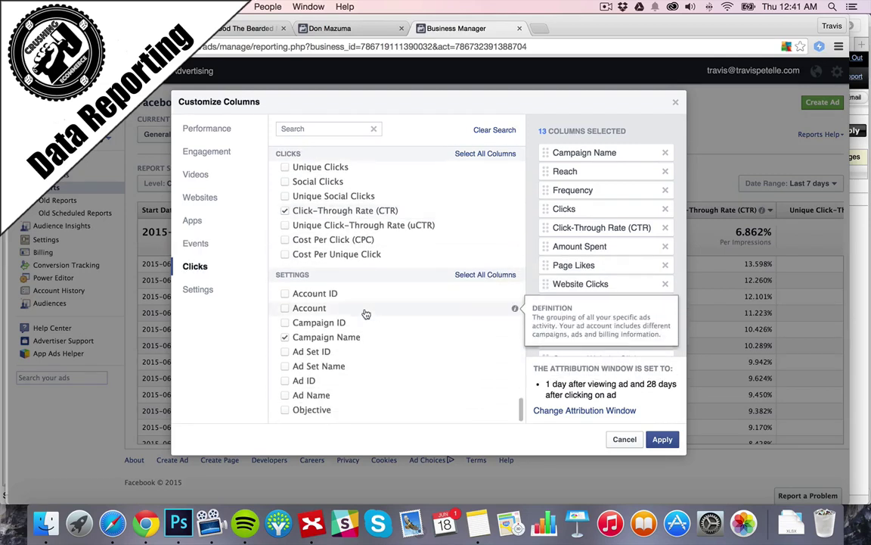
pyautogui.click(286, 351)
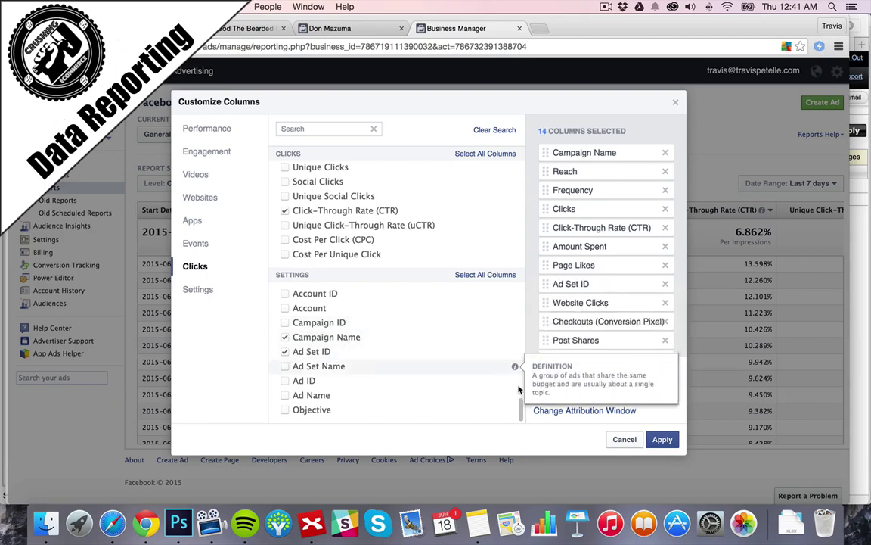
pyautogui.click(661, 439)
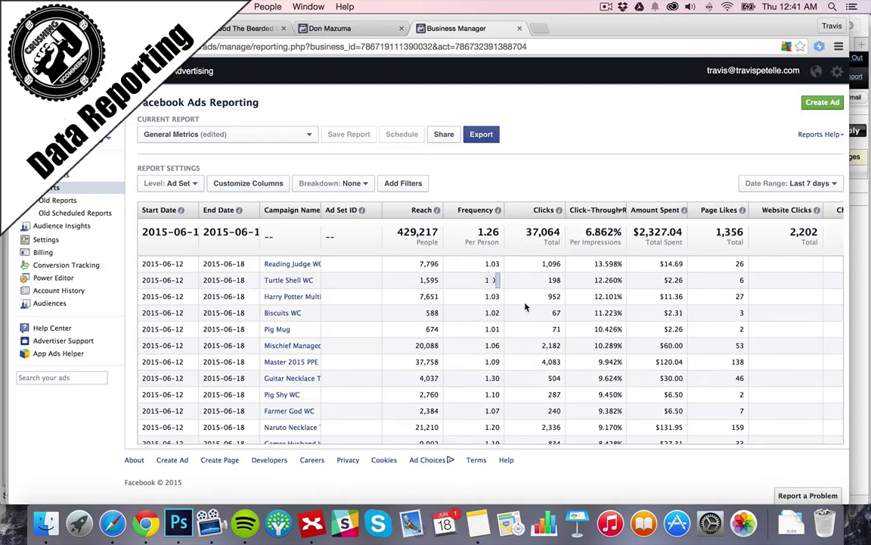
# - Filter the report to rows whose campaign name contains "master"
pyautogui.click(403, 183)
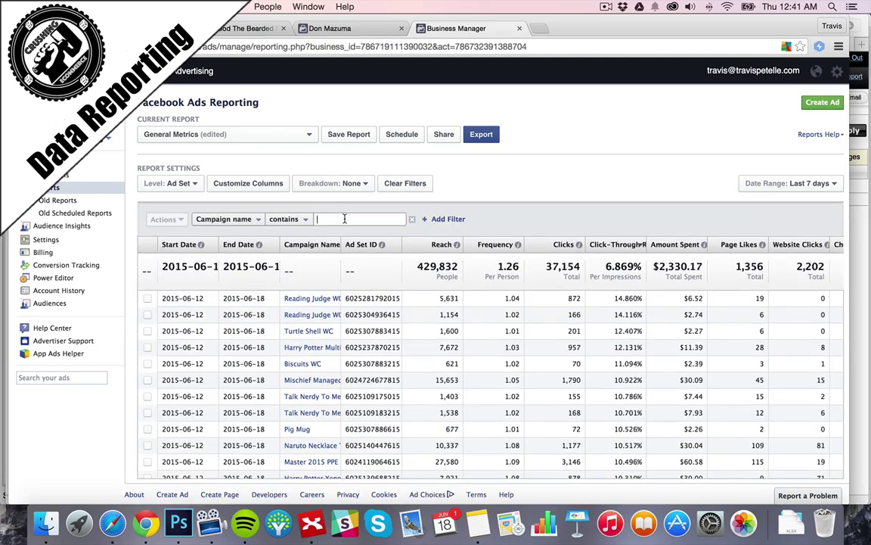
pyautogui.scroll(-2, 566, 182)
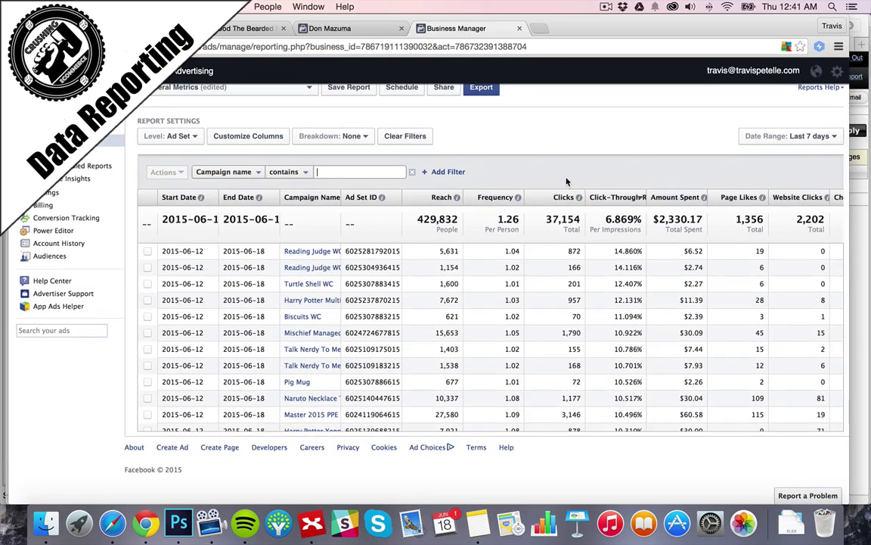
pyautogui.click(321, 172)
pyautogui.write('master')
pyautogui.press('Return')
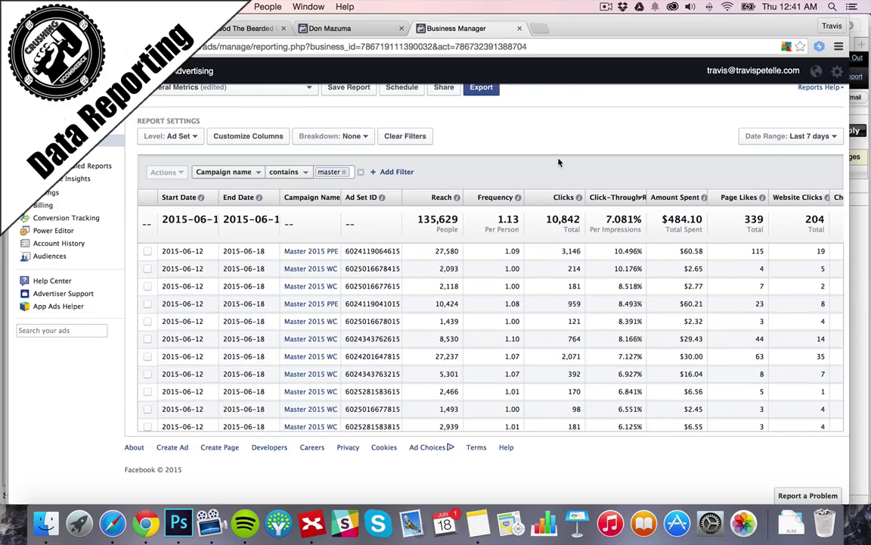
# - Change the campaign name filter value to "master 2015 PPE"
pyautogui.click(344, 172)
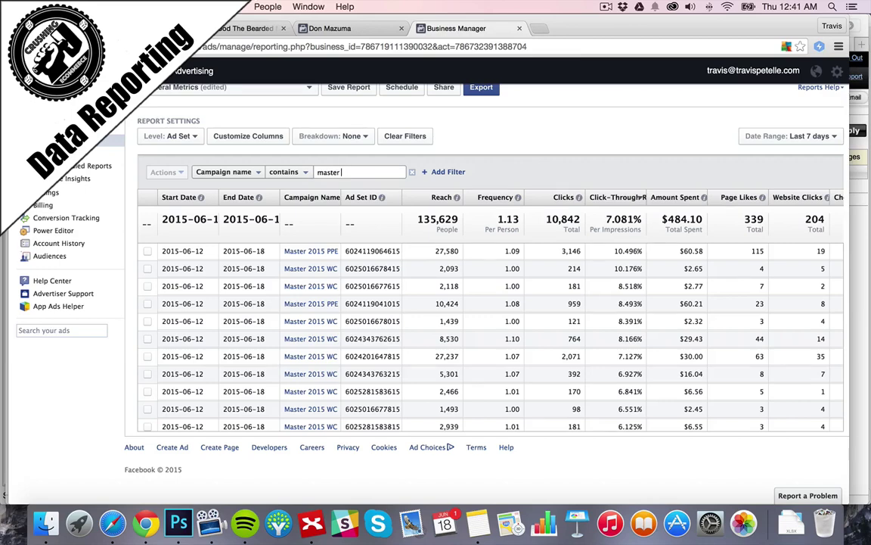
pyautogui.write('master 2015 PPE')
pyautogui.press('Return')
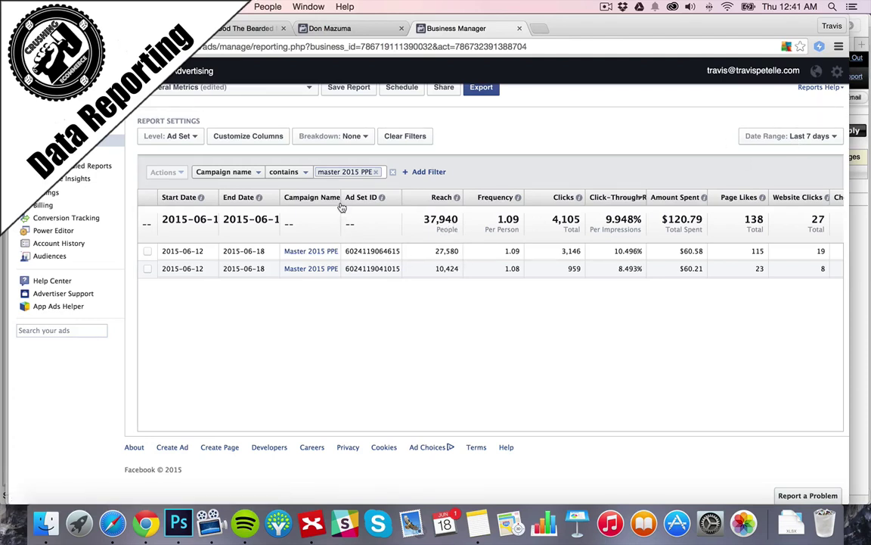
# - Widen the Campaign Name and Ad Set ID columns in the report table
pyautogui.moveTo(341, 196); pyautogui.dragTo(366, 204)
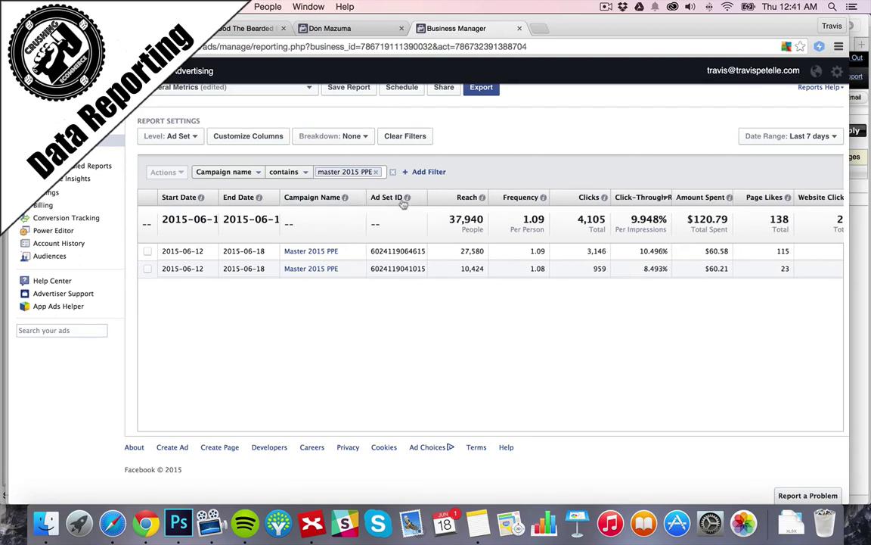
pyautogui.moveTo(429, 197)
pyautogui.mouseDown()
pyautogui.moveTo(505, 197)
pyautogui.moveTo(437, 199)
pyautogui.mouseUp()
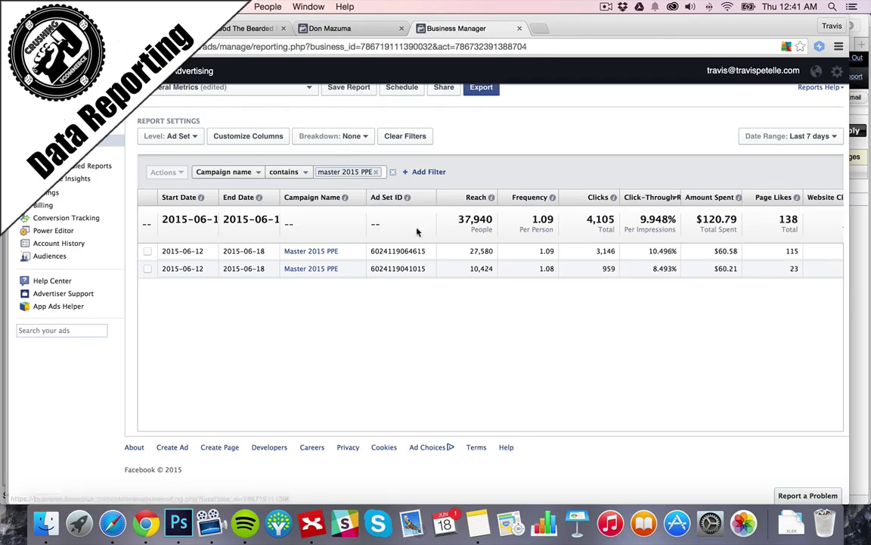
# - Replace the Ad Set ID column with Ad Set Name, apply the change, and widen the column to fit the full ad set names
pyautogui.click(254, 135)
pyautogui.scroll(-20, 362, 365)
pyautogui.click(285, 366)
pyautogui.click(285, 352)
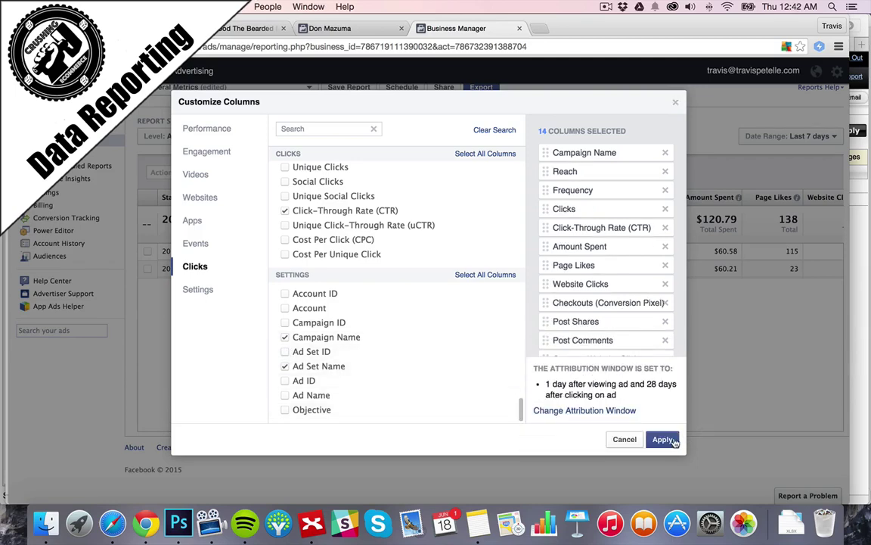
pyautogui.click(663, 439)
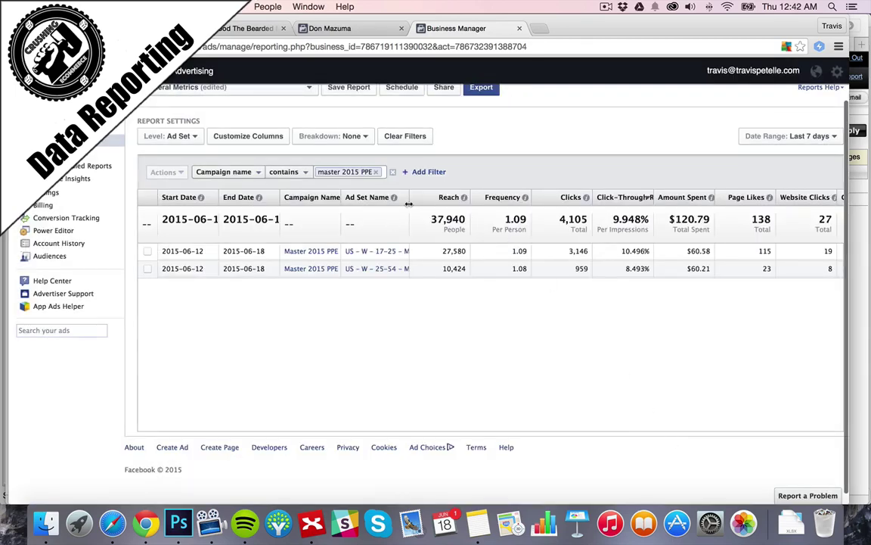
pyautogui.moveTo(407, 200); pyautogui.dragTo(467, 201)
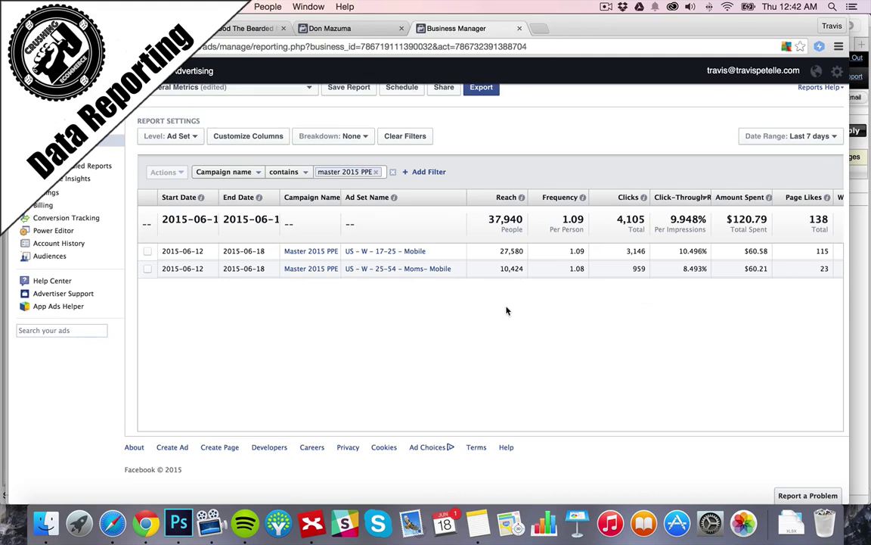
# - Compare the two Master 2015 PPE ad sets across the report's metrics, from reach and clicks through to cost per website click and checkout
pyautogui.hscroll(5, 508, 311)
pyautogui.hscroll(-5, 514, 309)
pyautogui.scroll(1, 546, 272)
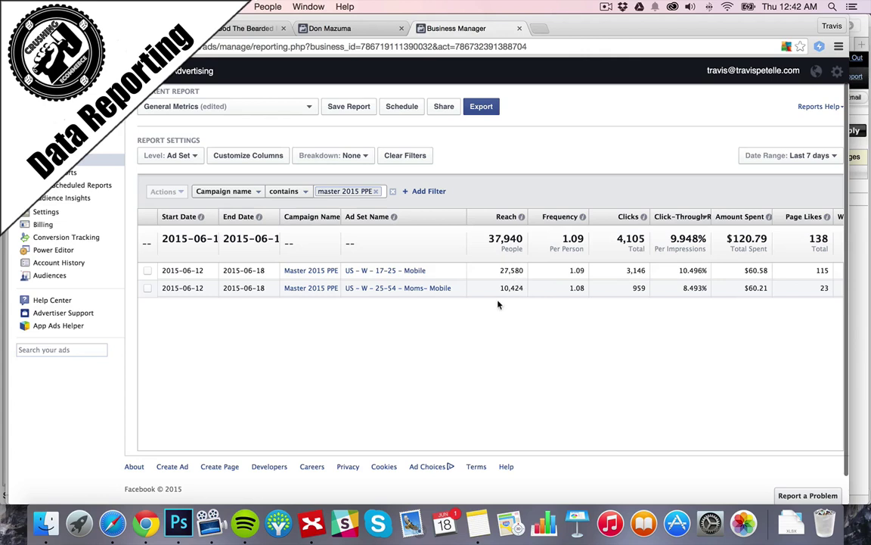
pyautogui.hscroll(3, 526, 285)
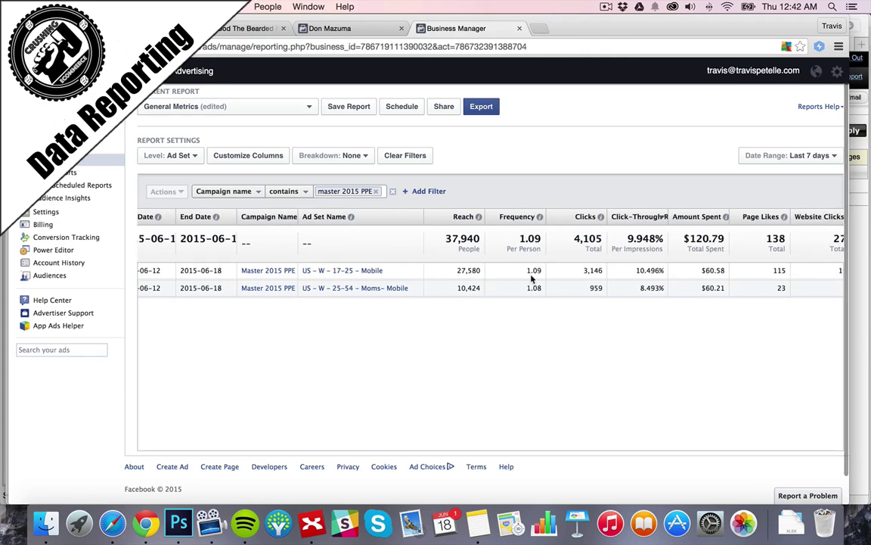
pyautogui.scroll(-1, 537, 302)
pyautogui.hscroll(3, 537, 306)
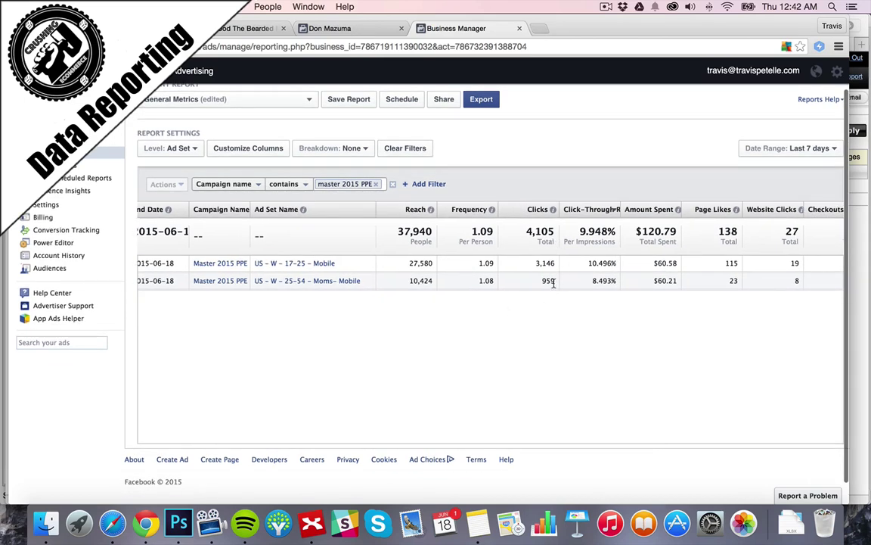
pyautogui.hscroll(3, 559, 314)
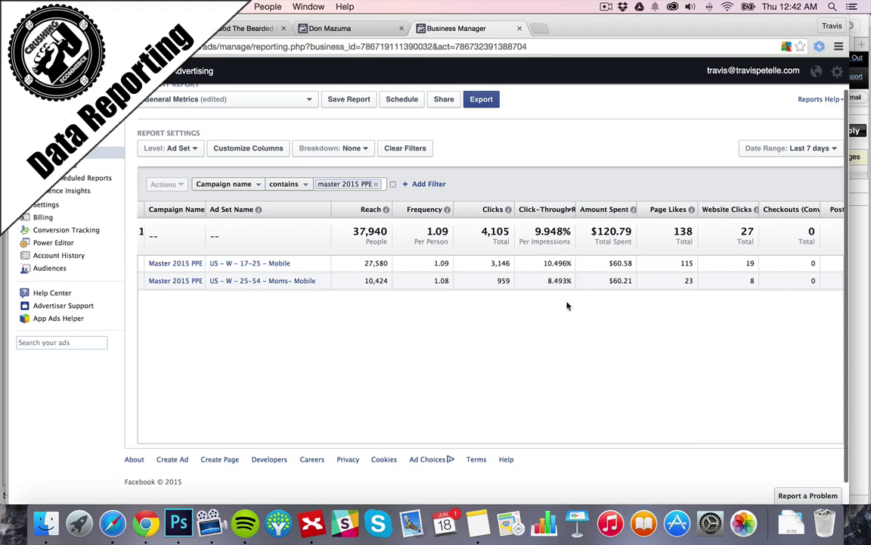
pyautogui.hscroll(12, 605, 310)
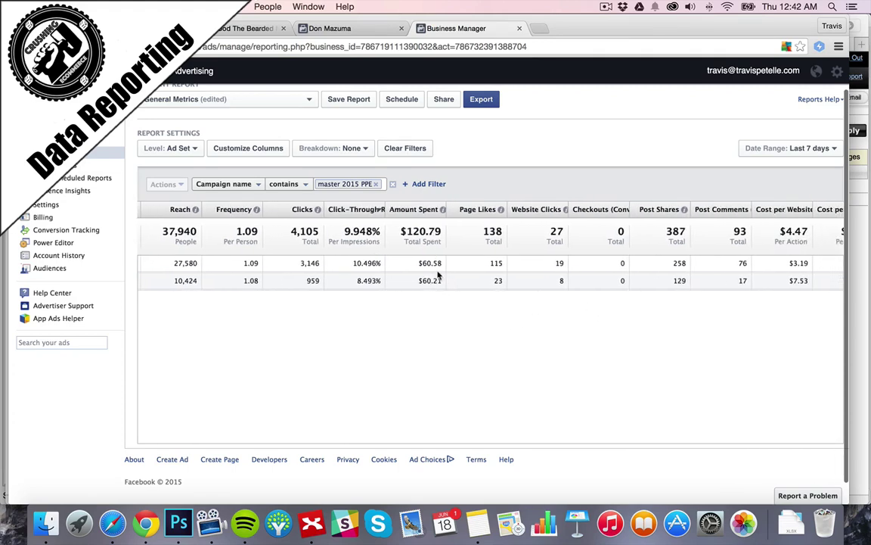
pyautogui.hscroll(1, 496, 242)
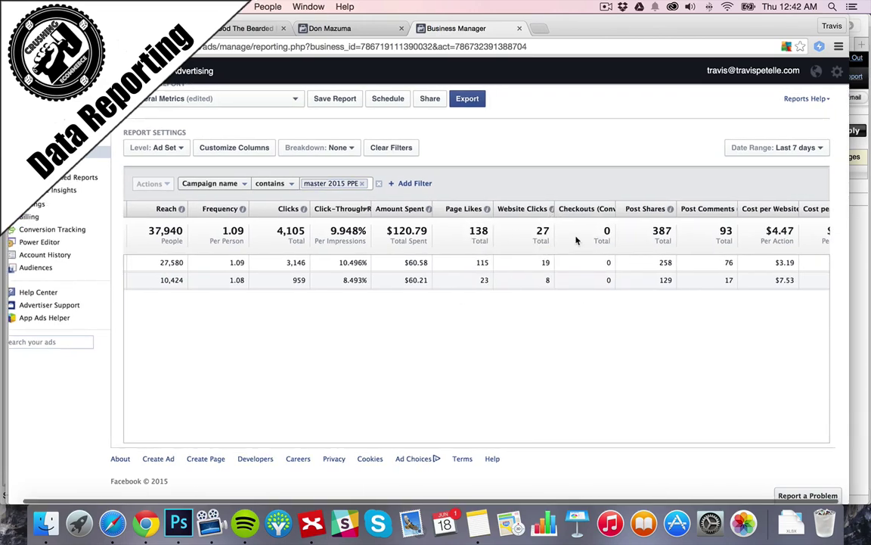
pyautogui.hscroll(1, 566, 241)
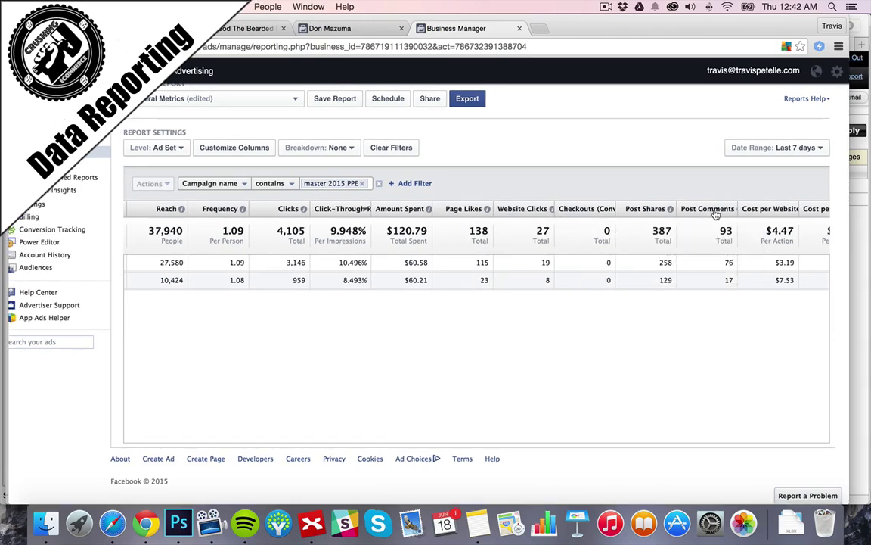
pyautogui.hscroll(3, 753, 264)
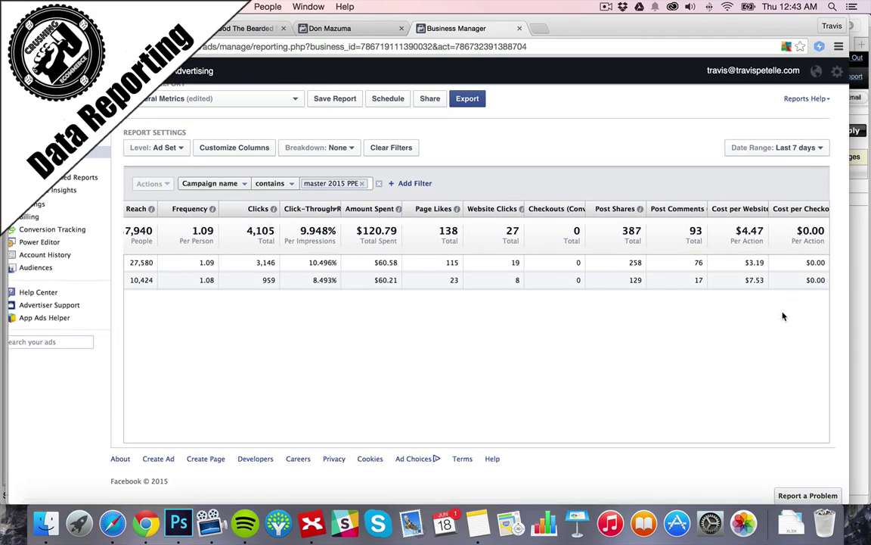
pyautogui.hscroll(-5, 787, 283)
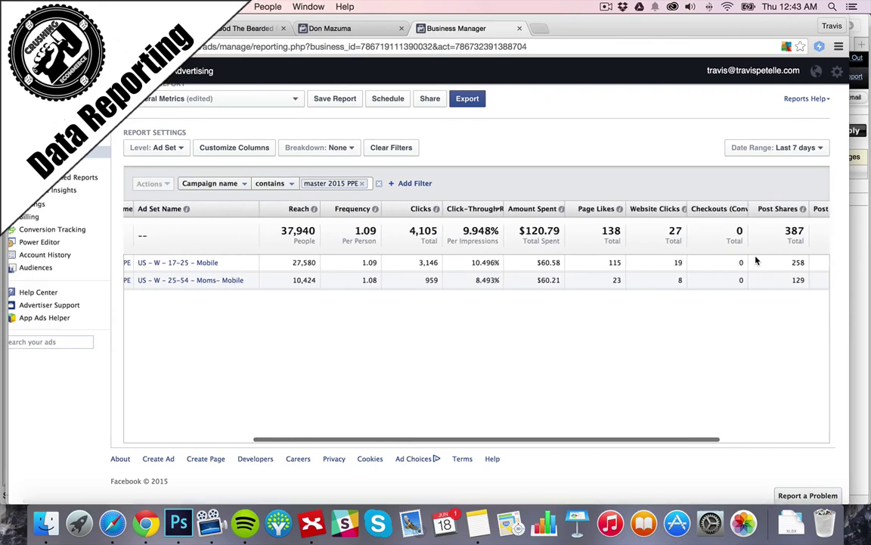
pyautogui.hscroll(3, 726, 261)
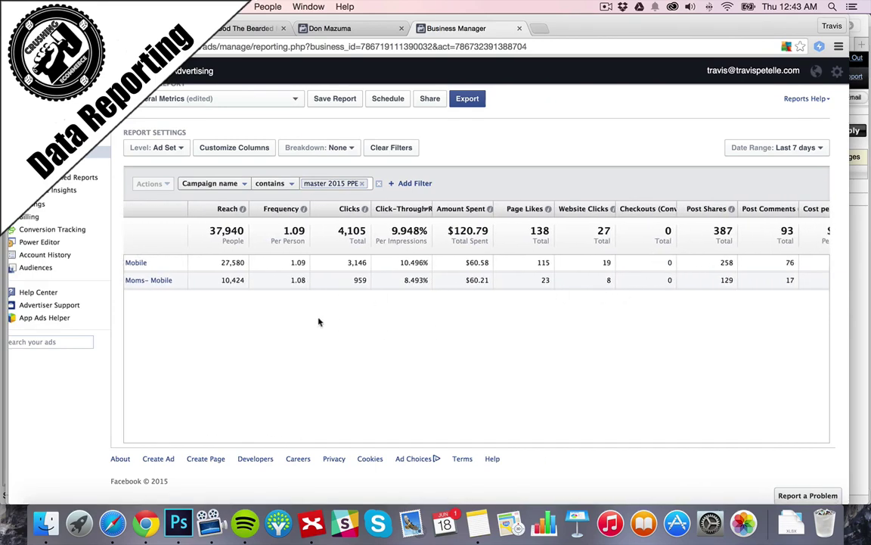
pyautogui.hscroll(-5, 316, 321)
pyautogui.hscroll(-3, 316, 322)
pyautogui.hscroll(5, 316, 322)
pyautogui.hscroll(-5, 317, 322)
pyautogui.hscroll(5, 316, 321)
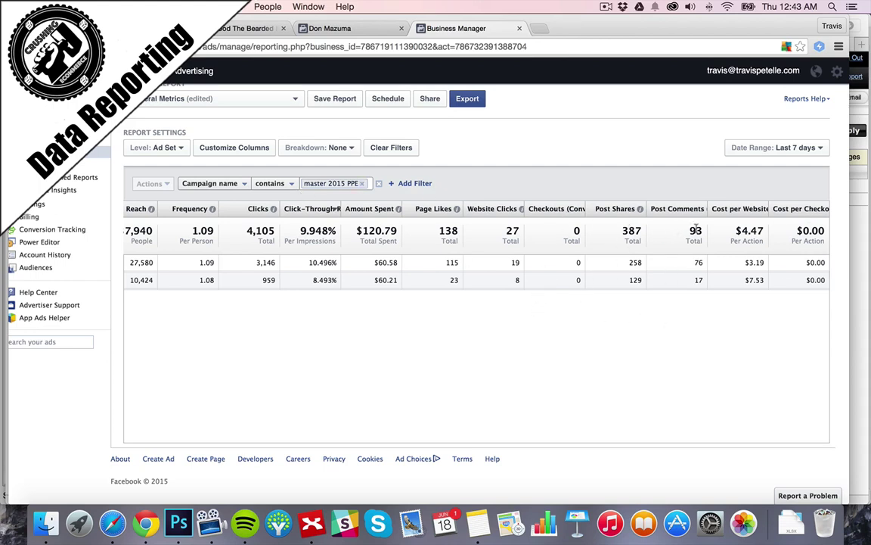
# - Change the campaign name filter value to "master 2015 wc"
pyautogui.click(361, 183)
pyautogui.write('mas')
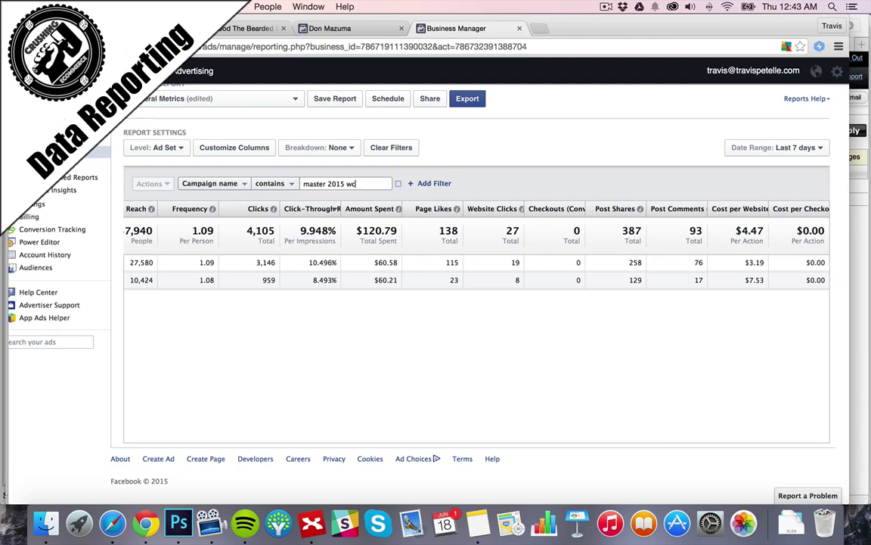
pyautogui.press('Return')
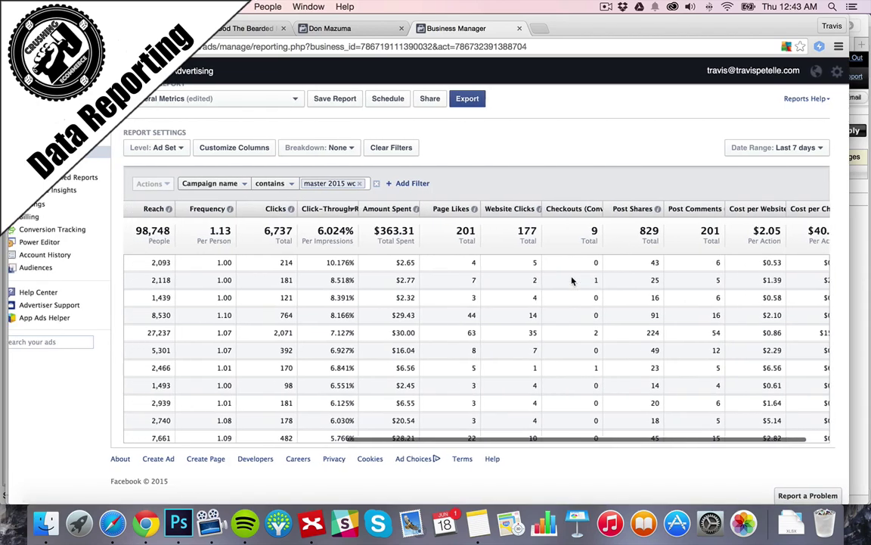
# - Examine the Master 2015 WC ad sets' names, spend, website clicks, checkouts and cost per checkout
pyautogui.hscroll(-3, 573, 280)
pyautogui.hscroll(3, 572, 280)
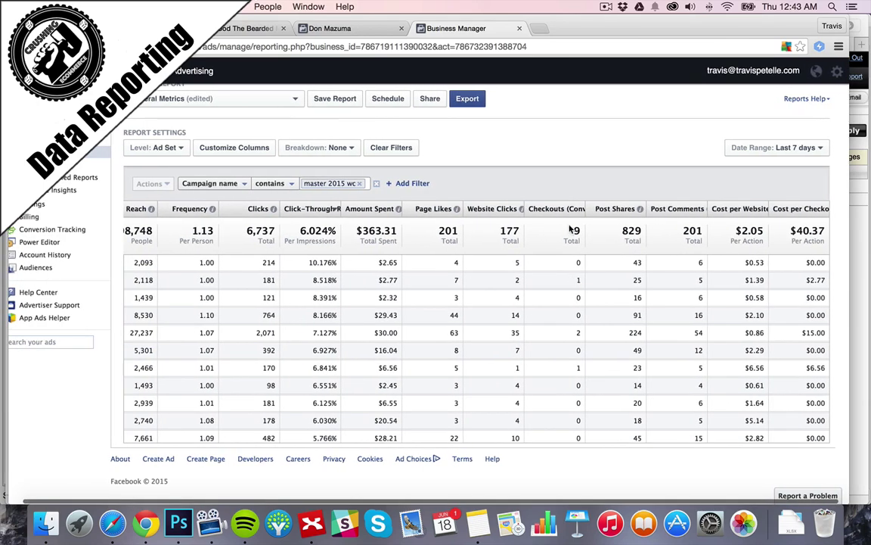
pyautogui.hscroll(-5, 454, 291)
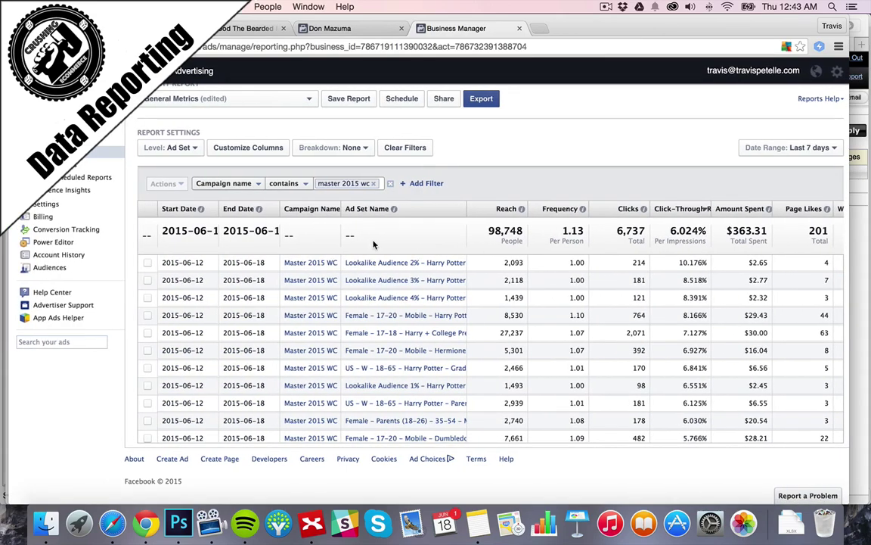
pyautogui.hscroll(2, 522, 302)
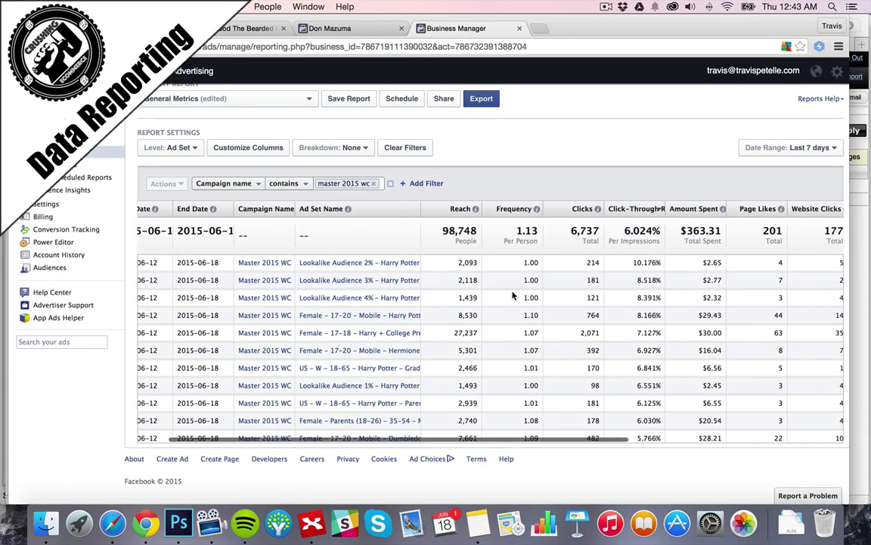
pyautogui.scroll(-2, 500, 287)
pyautogui.hscroll(4, 490, 281)
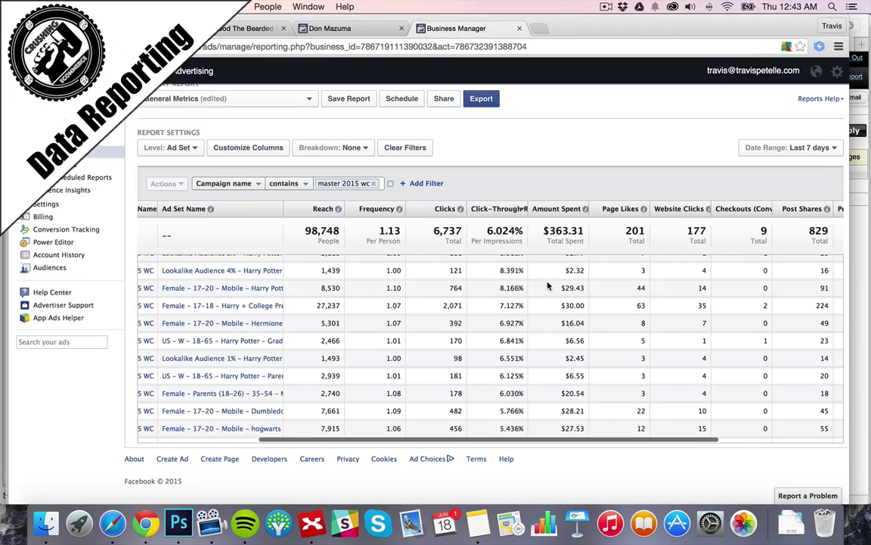
pyautogui.scroll(4, 616, 301)
pyautogui.hscroll(5, 644, 299)
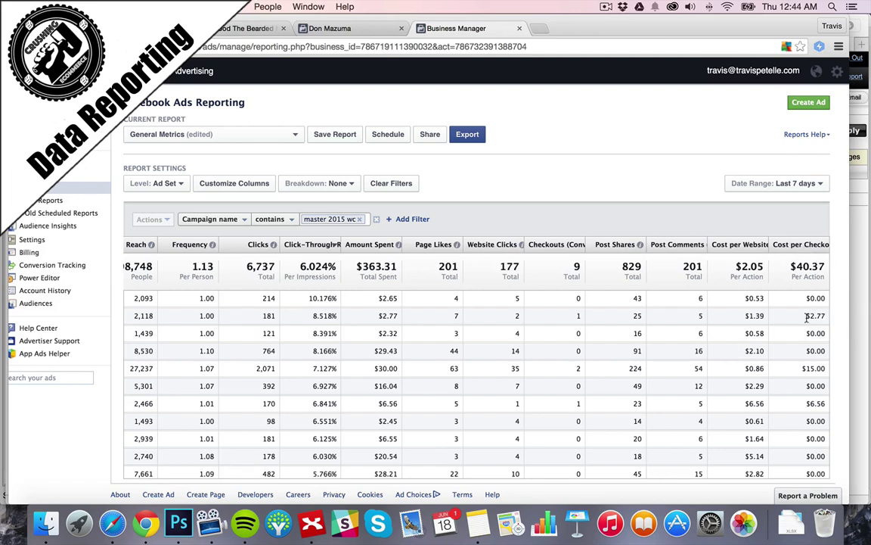
pyautogui.moveTo(805, 316); pyautogui.dragTo(824, 317)
pyautogui.click(623, 146)
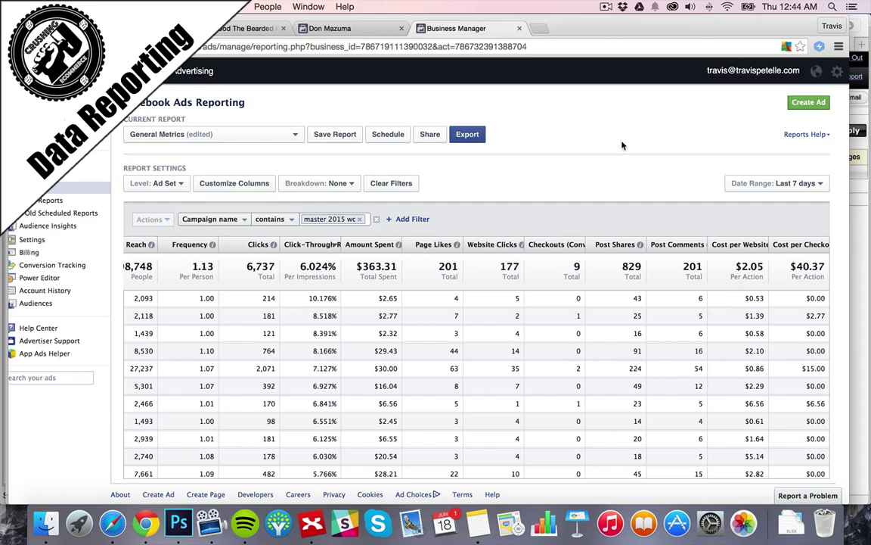